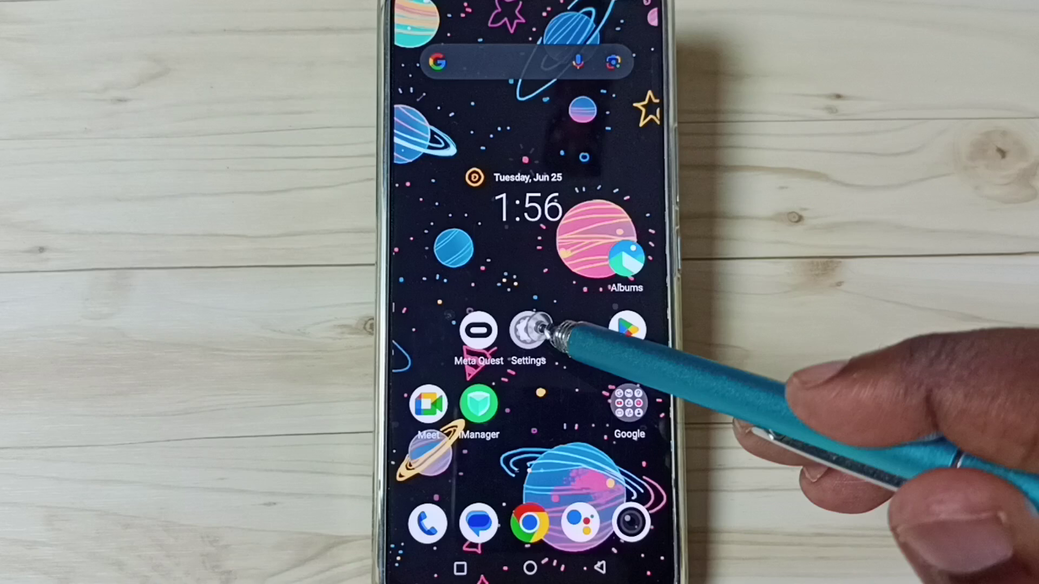
# Open the phone's Settings and go to the System page
pyautogui.click(531, 333)
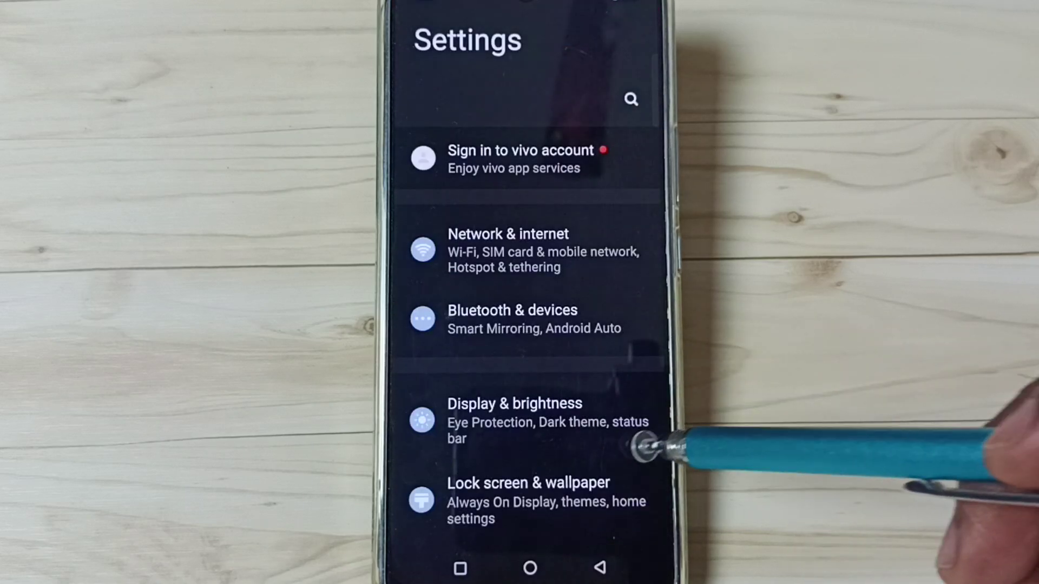
pyautogui.scroll(-10, 528, 365)
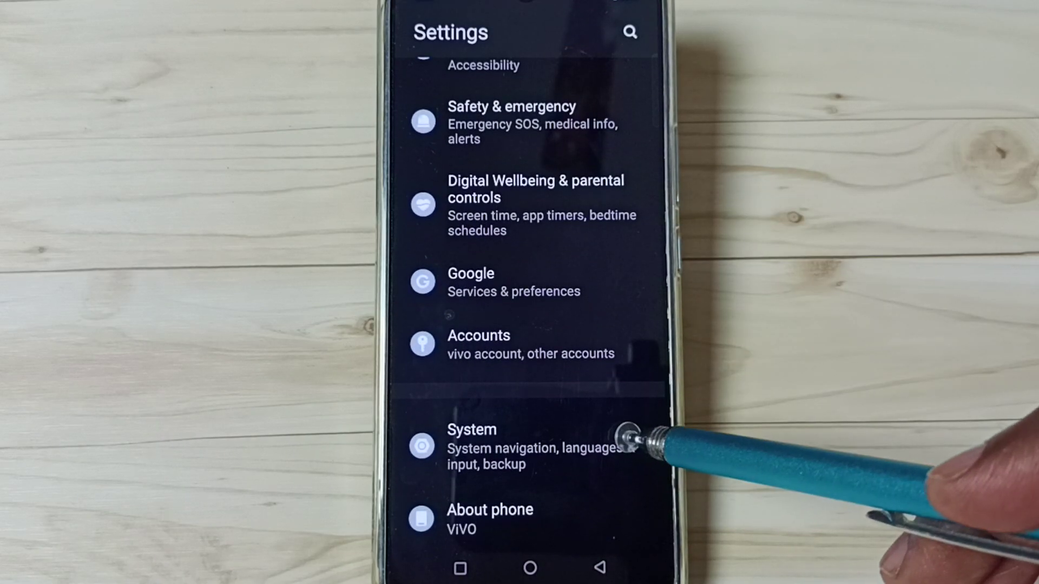
pyautogui.click(607, 439)
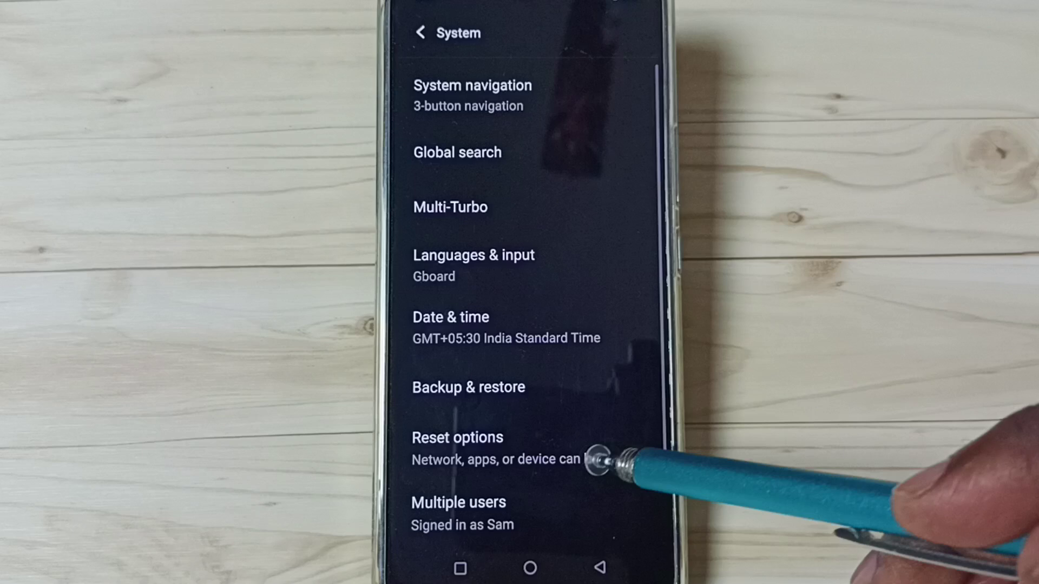
pyautogui.moveTo(600, 461); pyautogui.dragTo(592, 276)
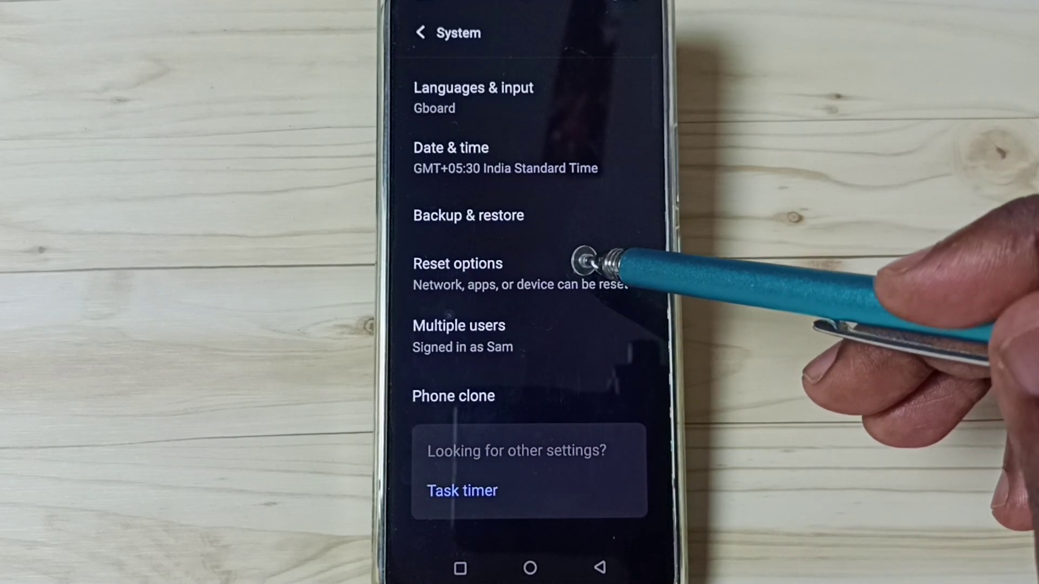
# Go to Reset options and choose Reset Wi-Fi, mobile & Bluetooth
pyautogui.click(556, 268)
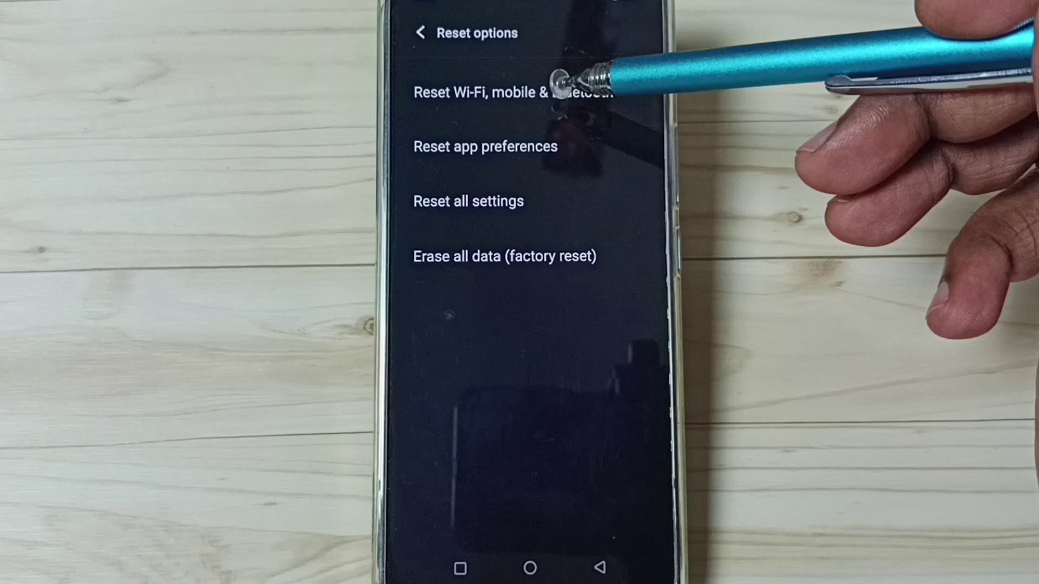
pyautogui.click(611, 89)
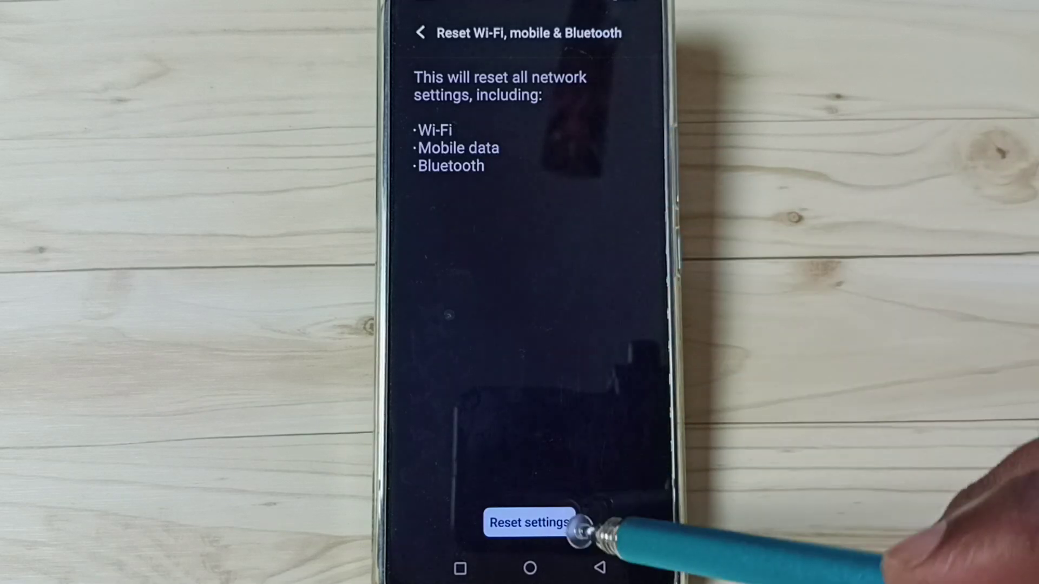
# Confirm resetting all network settings, then return to the Reset options list
pyautogui.click(568, 523)
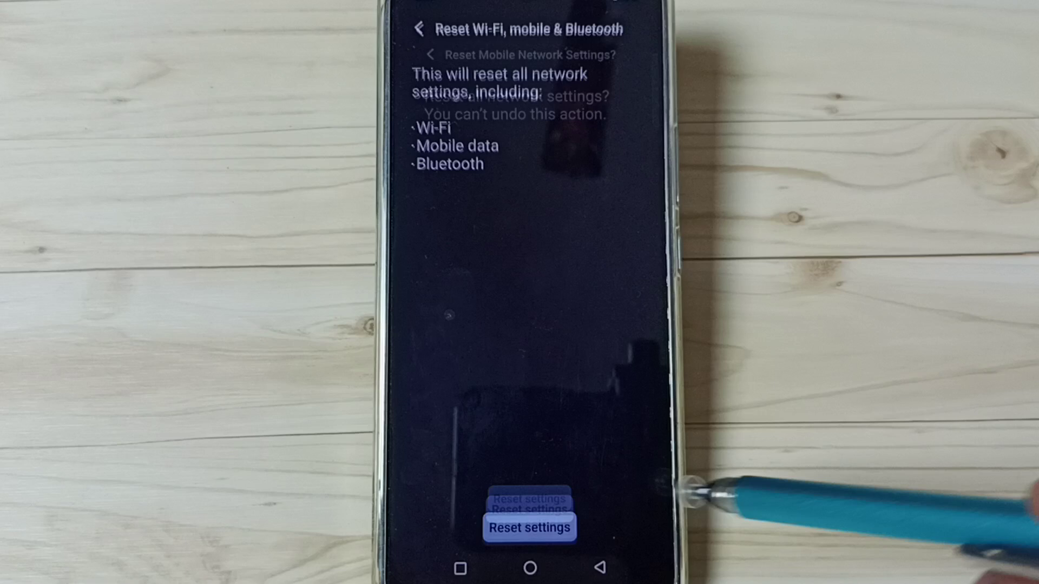
pyautogui.click(553, 522)
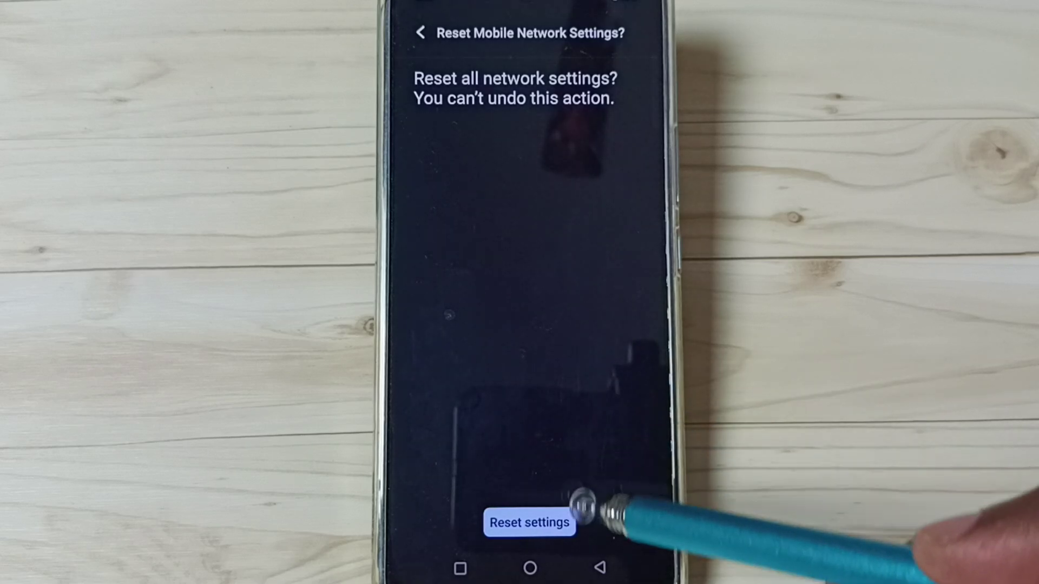
pyautogui.click(599, 567)
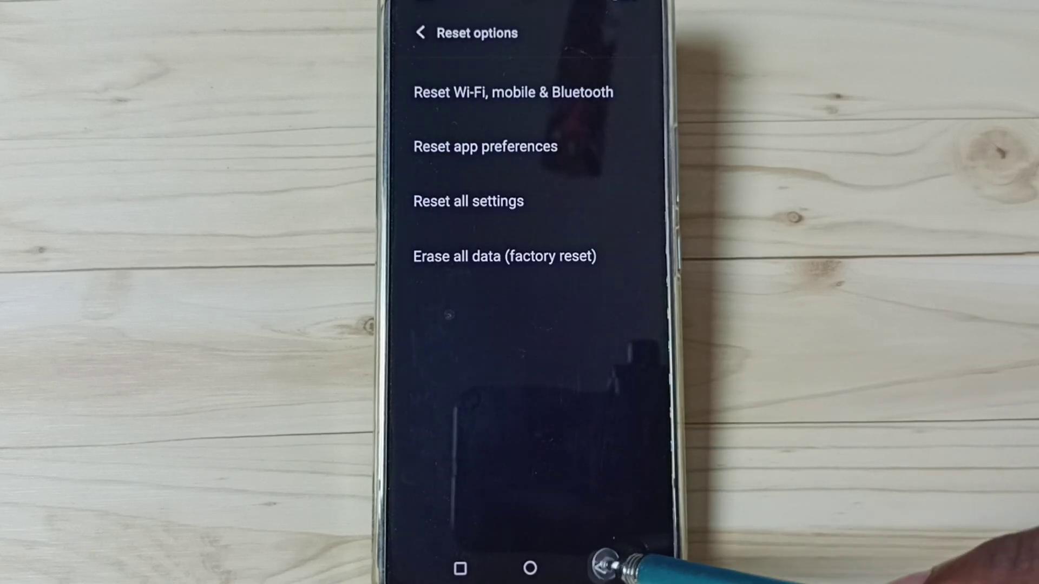
# Go back through System and the main Settings list to the home screen
pyautogui.click(601, 567)
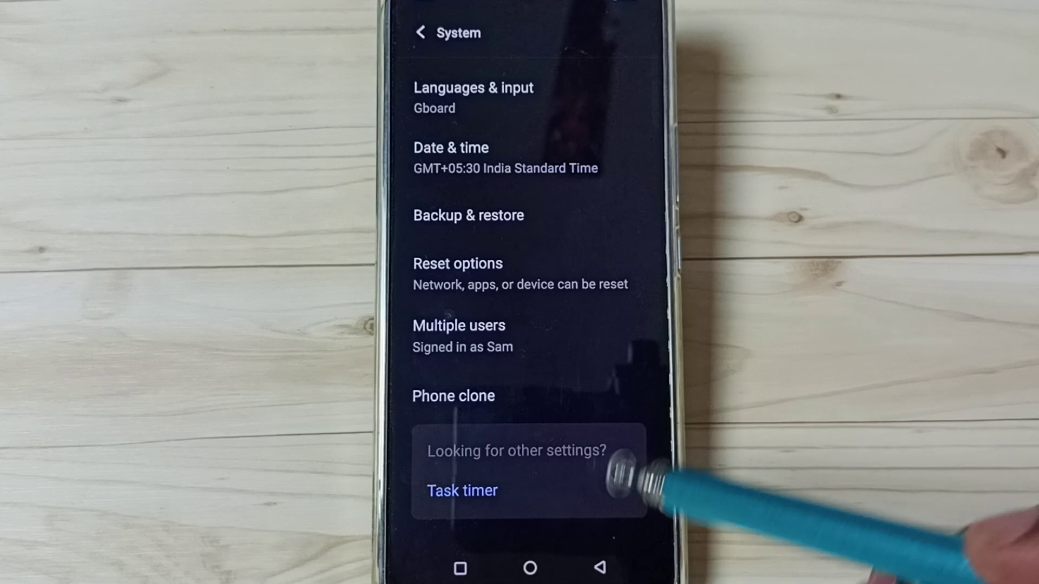
pyautogui.click(600, 569)
pyautogui.click(601, 569)
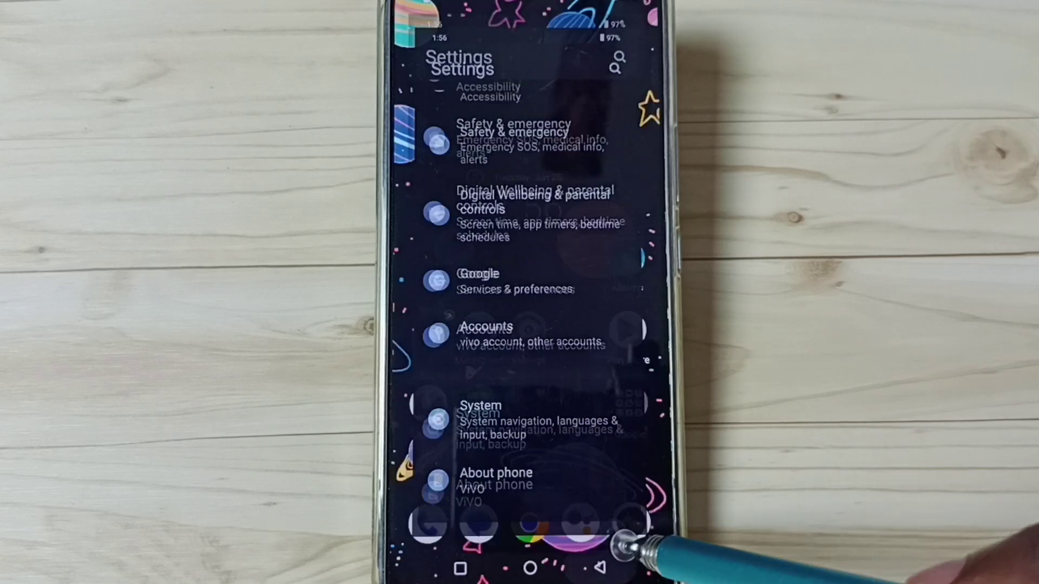